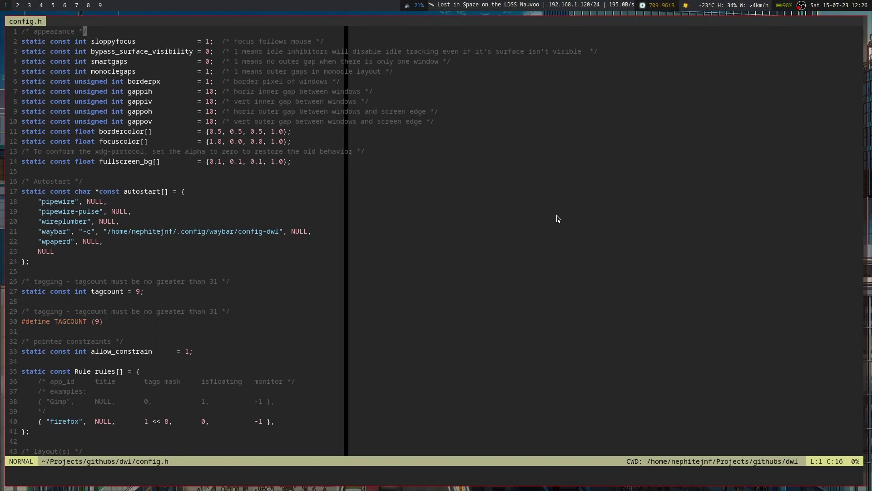
Review config.h's sloppyfocus, bypass_surface_visibility, smartgaps, monoclegaps, gap and borderpx settings.
key("j")
key("j")
key("j")
key("k")
key("k")
key("0")
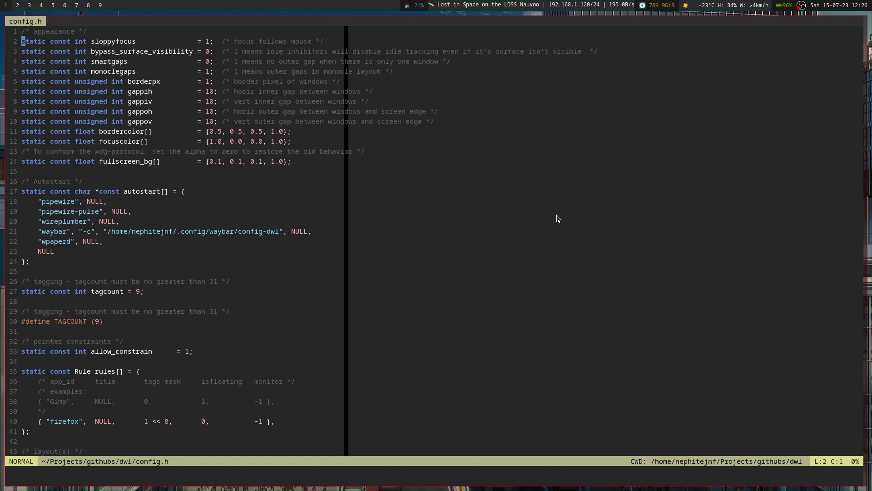
key("j")
key("j")
key("j")
key("k")
key("k")
key("k")
key("j")
key("j")
key("j")
key("j")
key("j")
key("k")
key("k")
key("k")
key("j")
key("j")
key("k")
key("k")
key("k")
key("j")
key("j")
key("k")
key("k")
key("k")
key("j")
key("j")
key("j")
key("j")
key("k")
key("j")
Move down past focuscolor into the autostart list and inspect the entries around wireplumber.
key("j")
key("j")
key("j")
key("j")
key("j")
key("j")
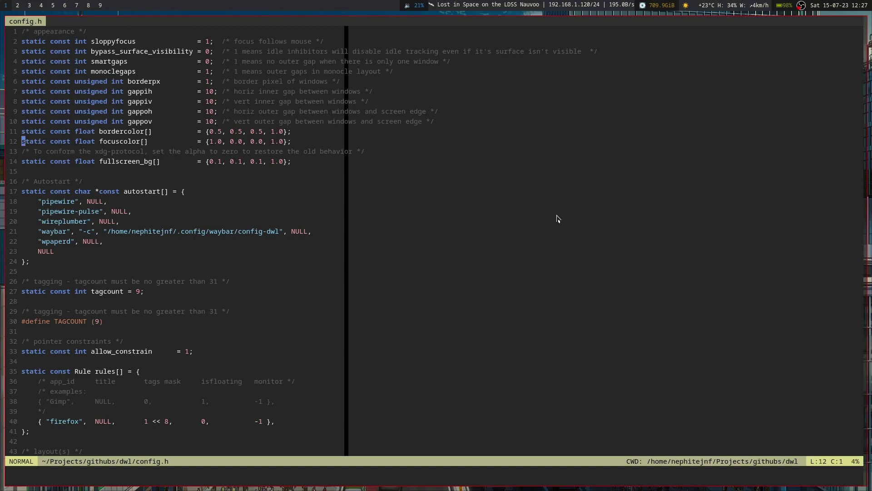
key("j")
key("j")
key("j")
key("j")
key("j")
key("j")
key("k")
key("j")
Switch to the empty tag 4 workspace and check the waybar autostart entry.
key("j")
key("j")
key("j")
key("k")
key("l")
key("k")
key("k")
key("j")
key("j")
key("j")
left_click(30, 6)
Visit an empty workspace, then return to the config.h workspace on tag 1.
left_click(5, 6)
key("super+4")
left_click(4, 5)
key("j")
key("j")
key("j")
key("j")
key("j")
key("j")
key("j")
key("k")
key("j")
key("j")
key("j")
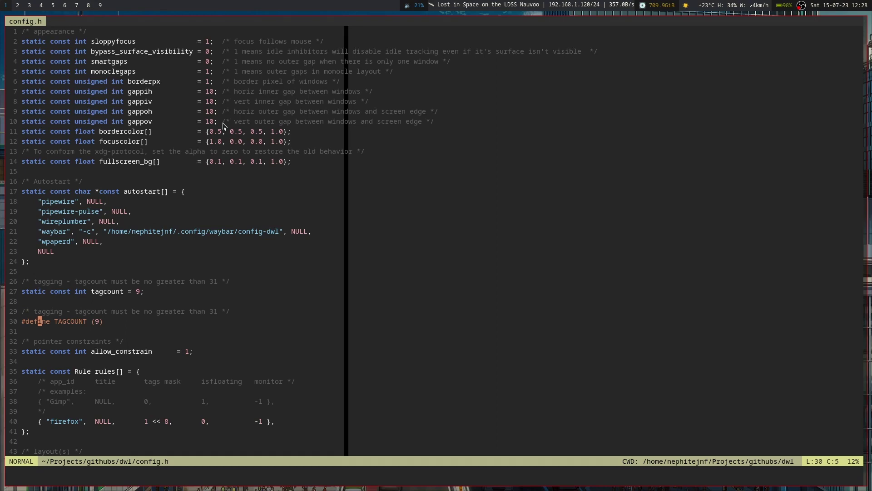
Inspect the TAGCOUNT define and allow_constrain line, then switch to empty tag 2.
key("j")
key("k")
key("j")
key("k")
key("j")
key("k")
key("k")
key("j")
key("j")
key("j")
key("j")
key("j")
key("k")
key("super+2")
Launch openmw from dmenu, play Starwind and load the saved game into first-person view.
key("super+p")
type("openmw")
key("Return")
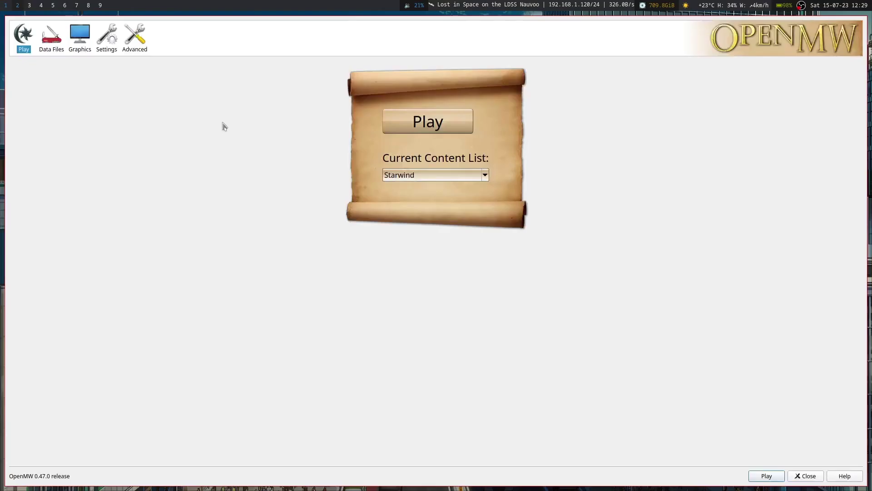
left_click(429, 119)
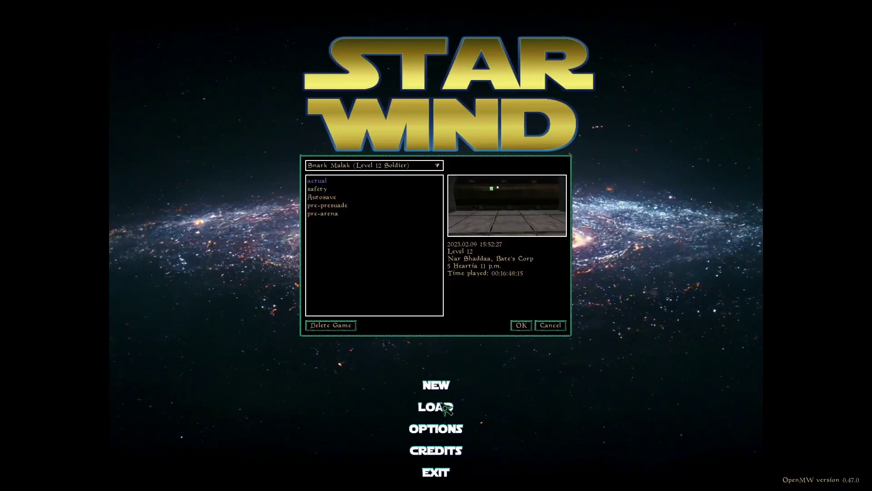
left_click(521, 324)
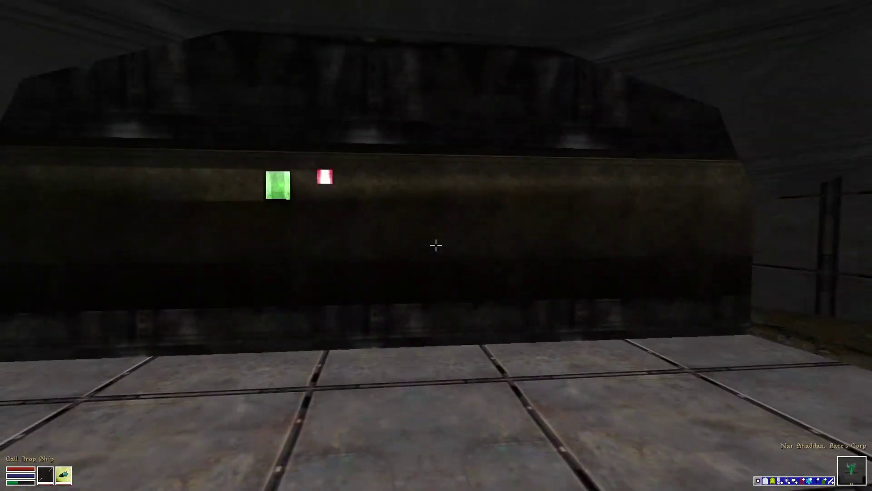
key("Escape")
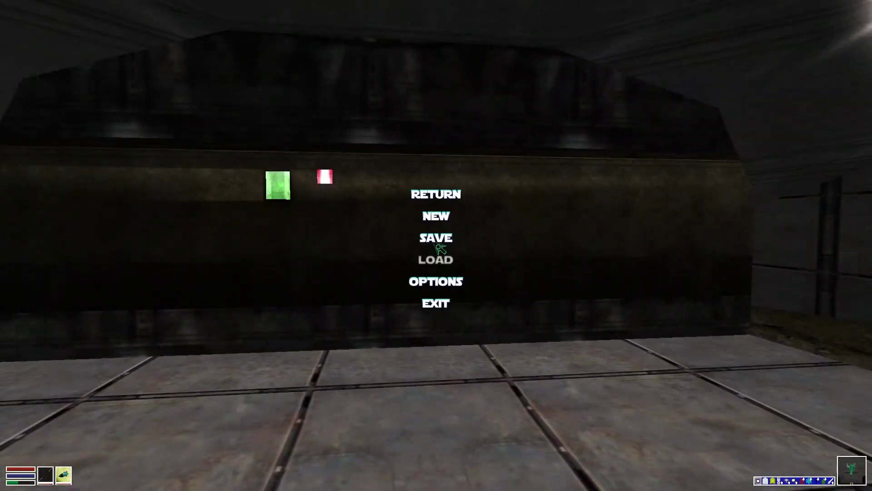
Resume the game and view the character stats and inventory windows, then close them.
left_click(434, 194)
right_click(435, 196)
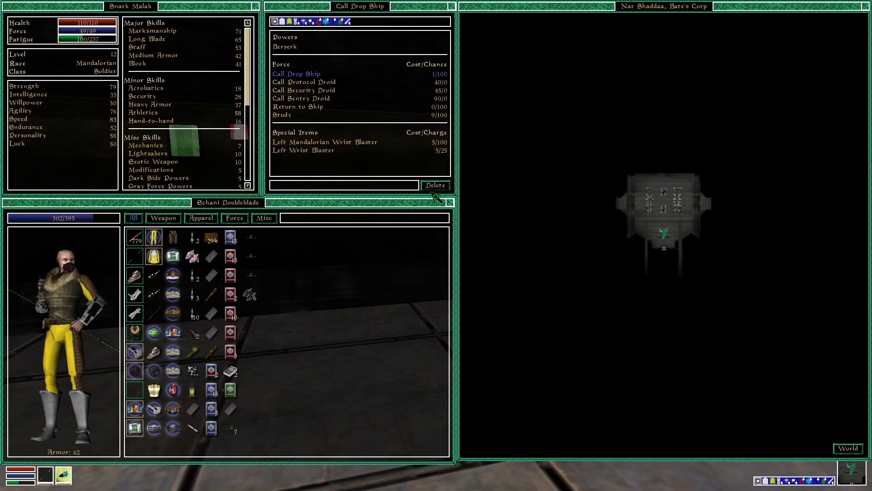
right_click(435, 196)
right_click(435, 195)
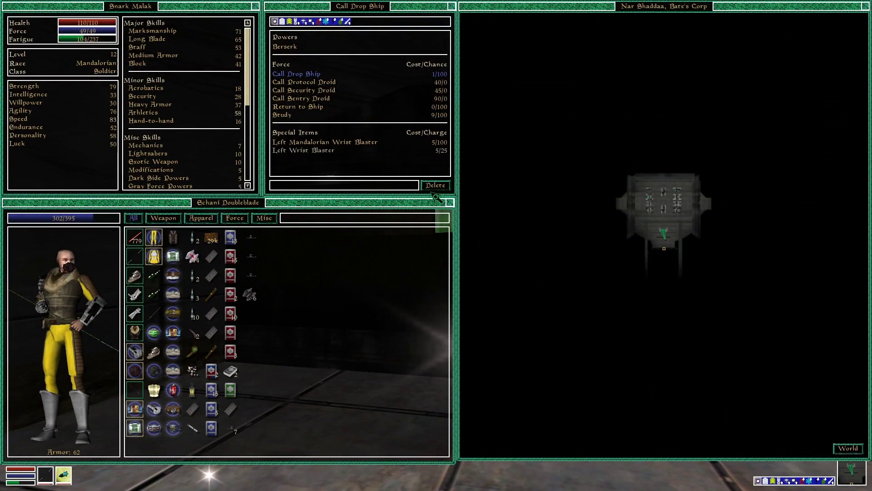
right_click(434, 195)
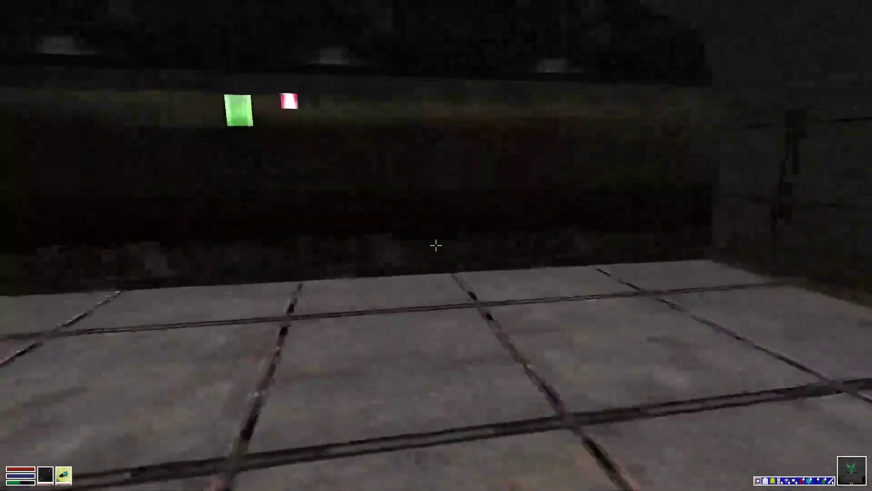
Exit Starwind from the main menu, confirming with Yes.
key("Escape")
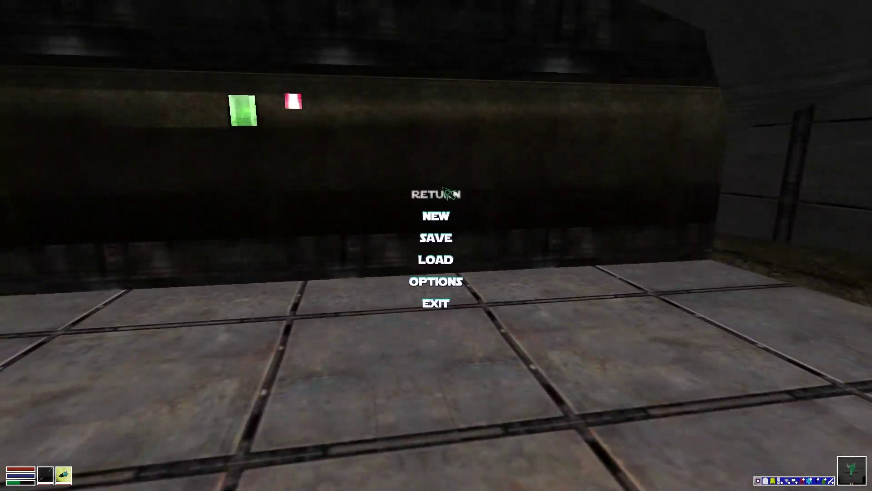
left_click(437, 308)
left_click(424, 252)
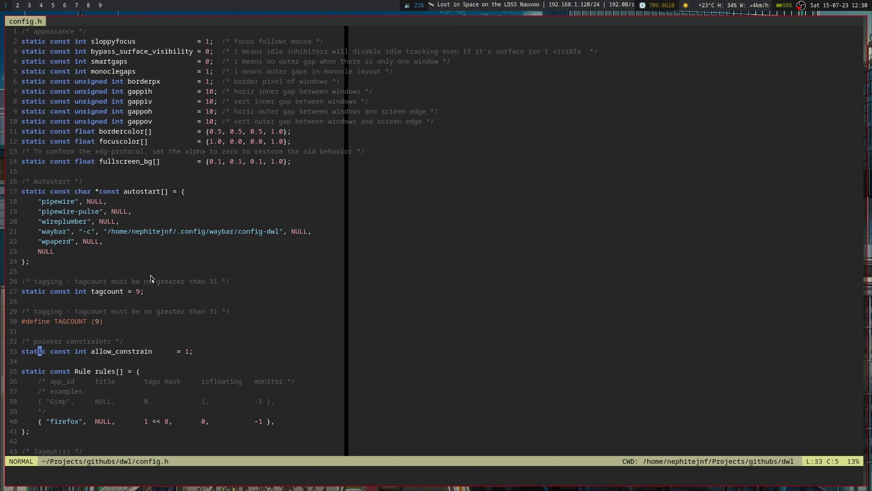
Check the blank line below allow_constrain in config.h.
key("j")
key("j")
key("j")
key("k")
key("k")
key("k")
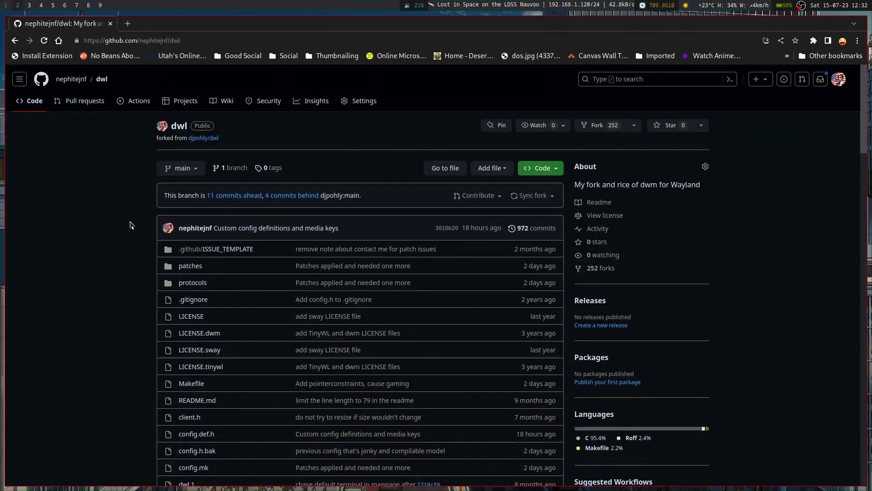
Scroll through the dwl fork's GitHub file list and back to the top.
scroll(371, 306, "down", 4)
scroll(370, 306, "down", 4)
scroll(370, 306, "up", 6)
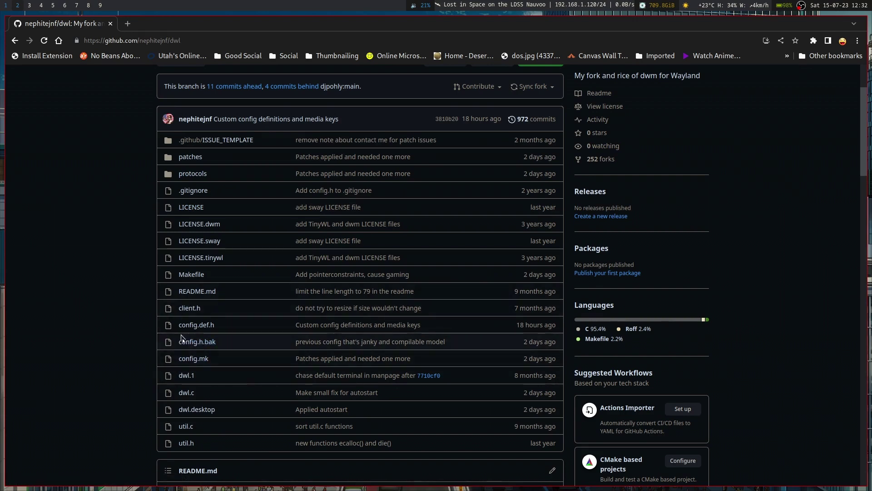
scroll(337, 313, "up", 3)
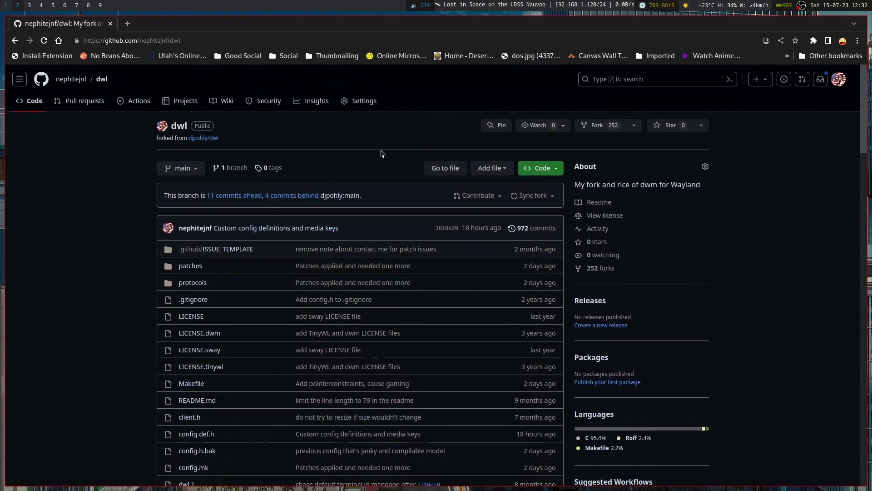
Toggle between the browser and Neovim with alt+j/alt+k, landing on the rules comment.
key("alt+j")
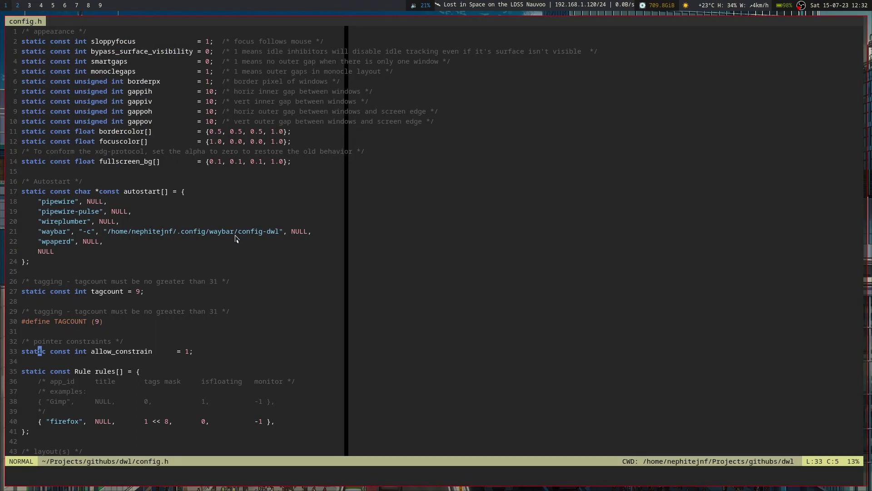
key("alt+k")
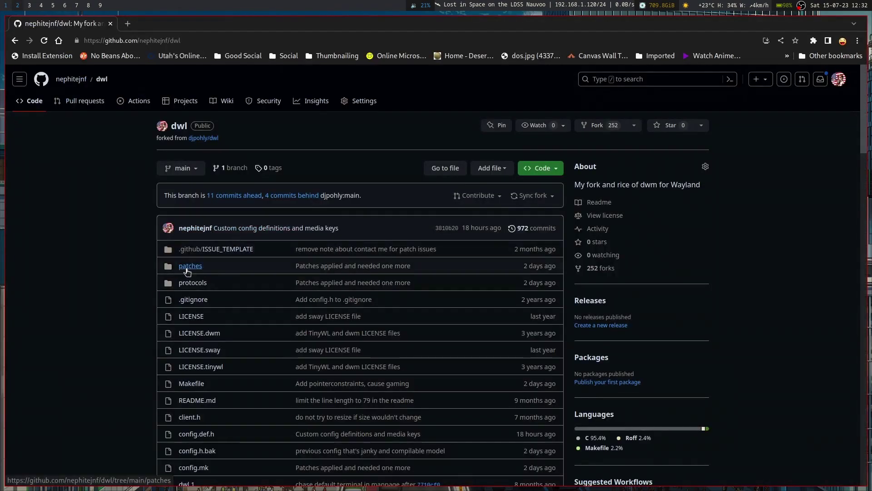
key("alt+j")
key("j")
key("j")
key("j")
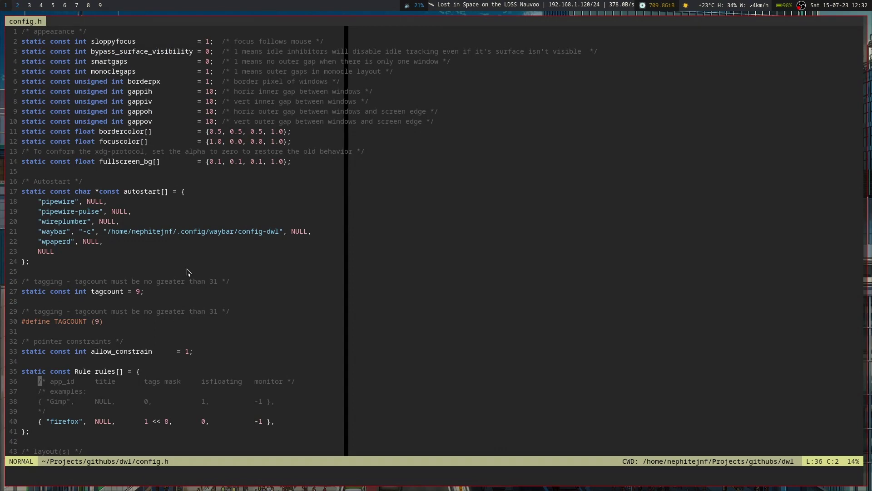
Step through the window rules down to the Gimp example rule.
key("j")
key("j")
key("j")
key("j")
key("j")
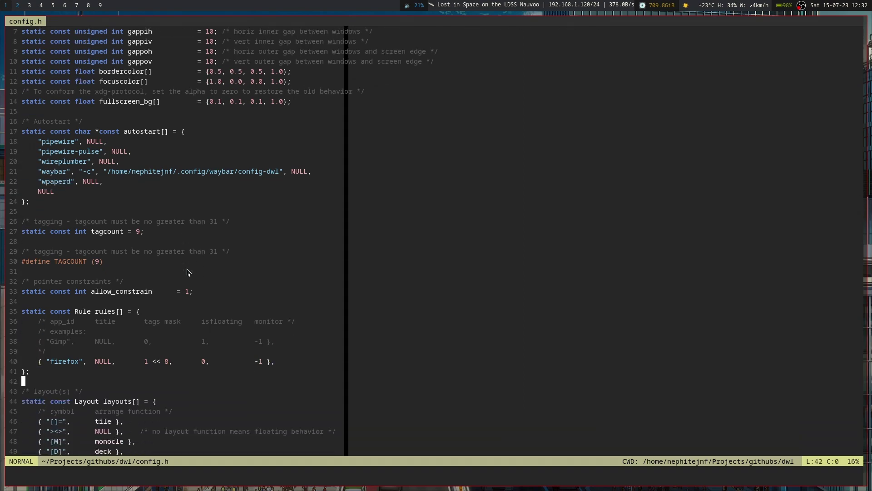
key("k")
key("k")
key("k")
key("k")
key("j")
key("j")
key("j")
key("j")
key("k")
key("k")
key("k")
key("k")
key("k")
key("k")
key("j")
key("j")
key("j")
key("j")
key("j")
key("j")
key("j")
Move into the layouts list, reviewing the tile, floating, monocle and deck entries.
key("ctrl+d")
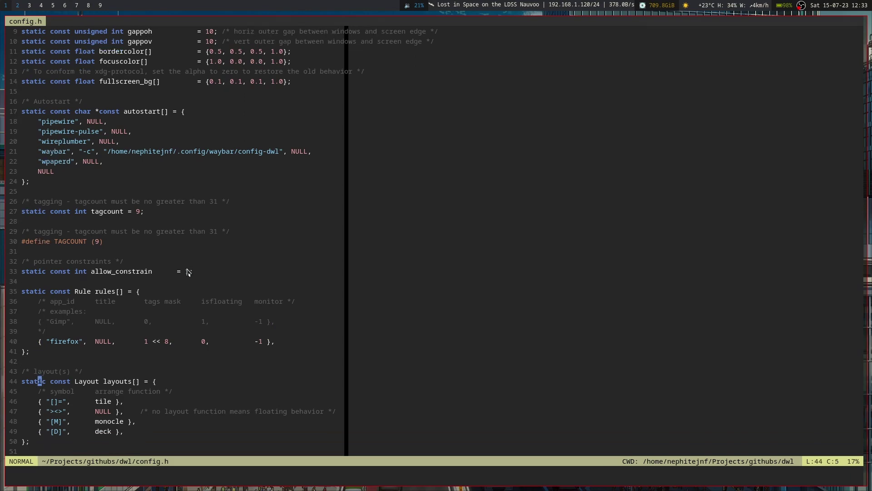
key("k")
key("k")
key("k")
key("k")
key("k")
key("k")
key("k")
key("k")
key("k")
key("k")
key("k")
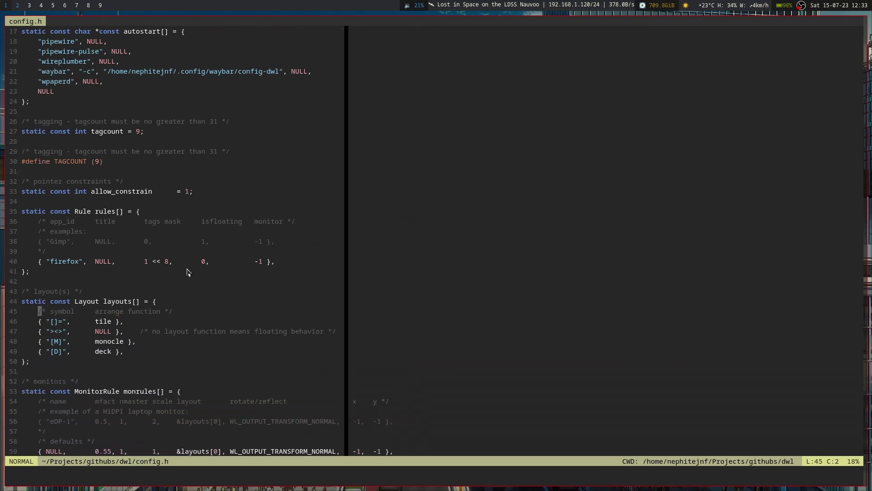
key("j")
key("j")
key("j")
key("j")
key("j")
key("j")
key("j")
key("j")
key("j")
key("k")
key("k")
key("k")
key("j")
key("j")
key("j")
key("j")
key("j")
key("j")
key("j")
key("j")
key("j")
key("j")
key("j")
key("j")
key("j")
key("j")
key("j")
key("j")
key("j")
key("j")
key("j")
key("k")
key("k")
key("k")
key("k")
key("k")
key("k")
key("k")
key("k")
key("k")
key("j")
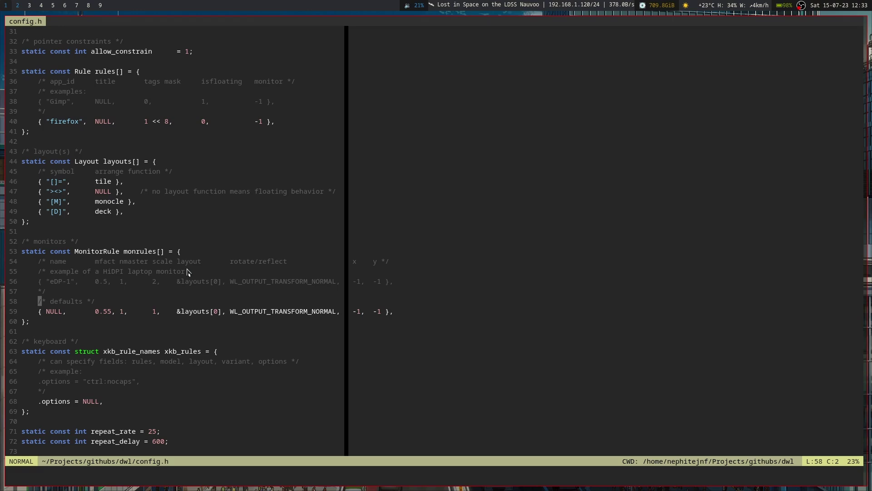
Move past the default monitor rule and keyboard rules to the repeat_delay setting.
key("j")
key("j")
key("j")
key("j")
key("j")
key("j")
key("j")
key("j")
key("j")
key("j")
key("j")
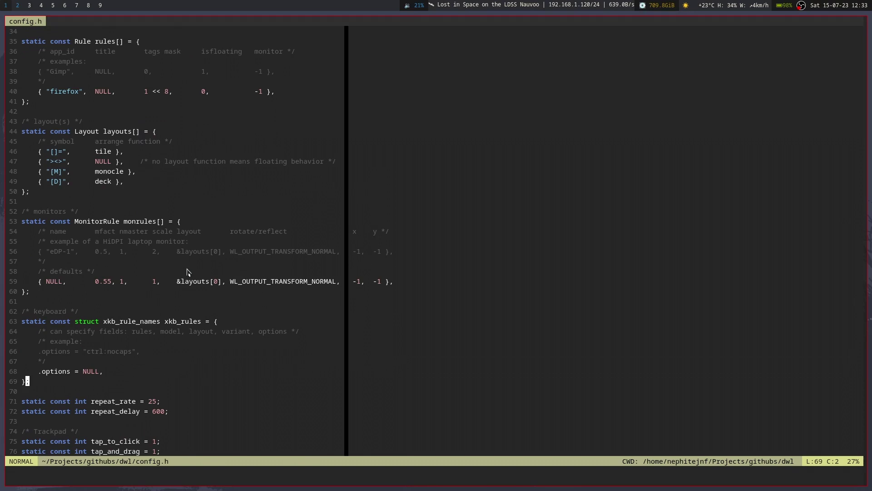
key("j")
key("k")
key("k")
key("k")
key("k")
key("k")
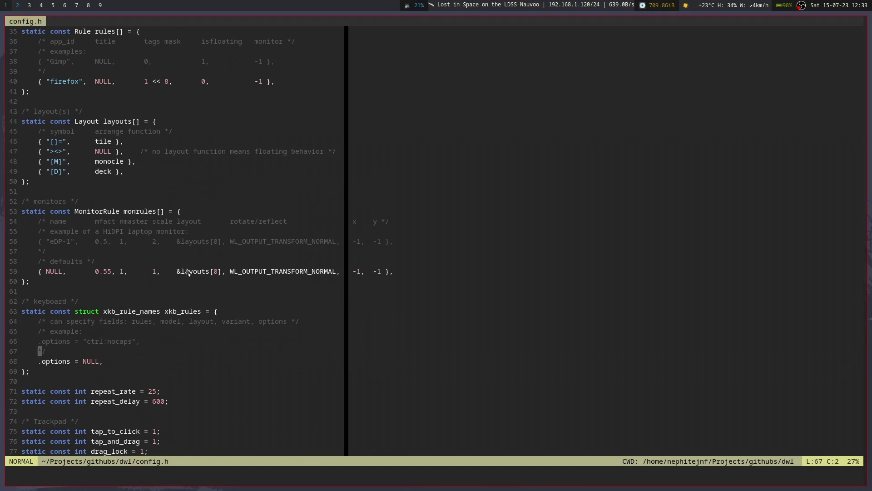
key("j")
key("j")
key("j")
key("j")
key("j")
key("j")
key("j")
key("l")
key("l")
key("l")
key("j")
key("j")
key("j")
key("j")
key("j")
key("k")
key("k")
key("k")
key("k")
key("k")
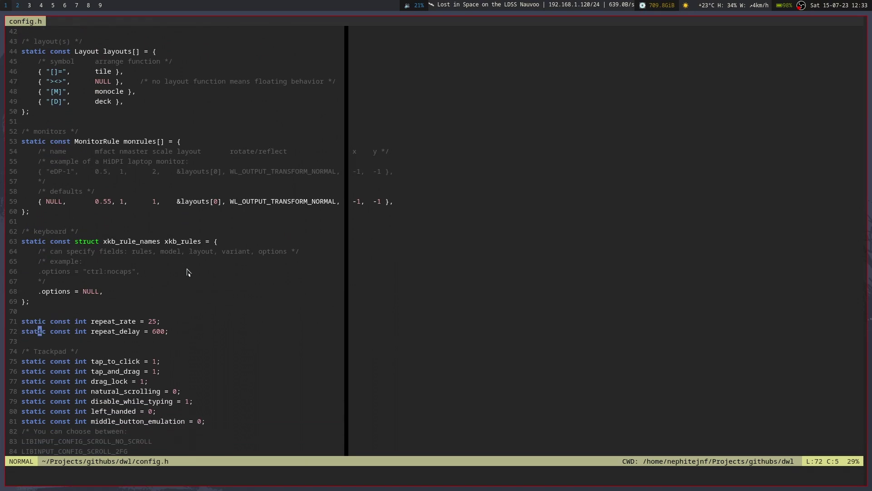
Go through the Trackpad section: disable_while_typing, scroll method, click method and send events options.
key("j")
key("j")
key("j")
key("j")
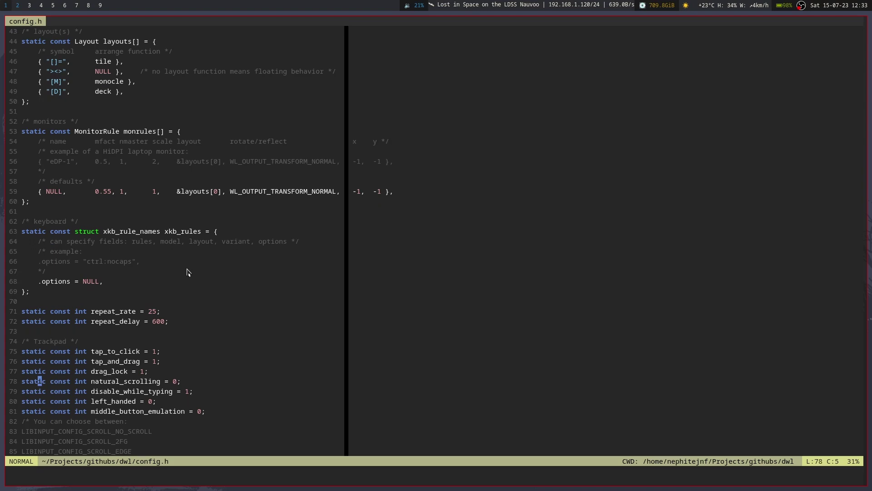
key("j")
key("j")
key("j")
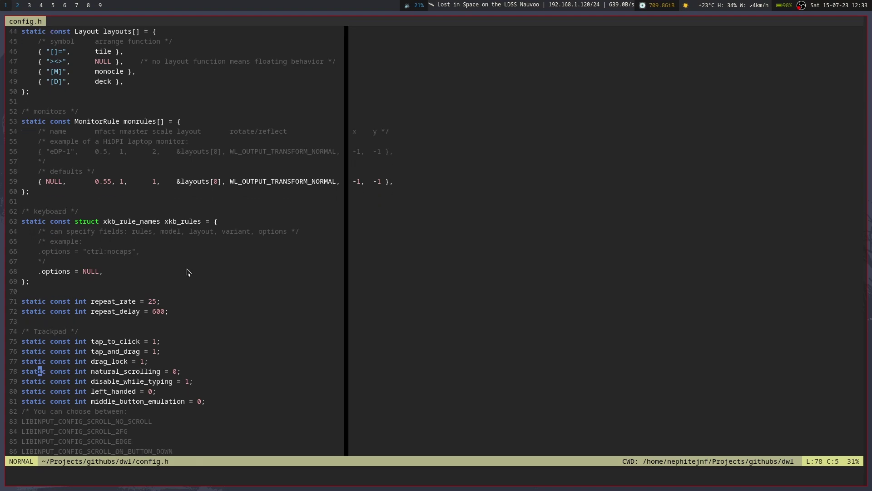
key("j")
key("j")
key("j")
key("j")
key("j")
key("j")
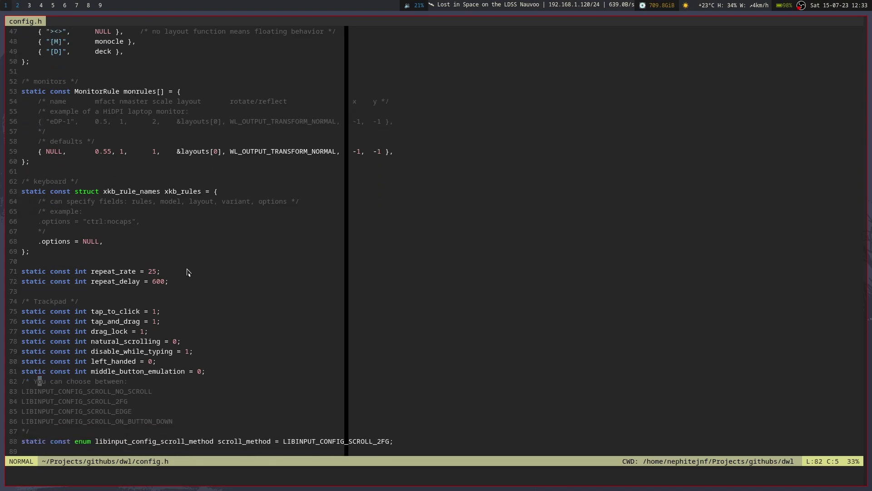
key("j")
key("j")
key("j")
key("j")
key("j")
key("j")
key("j")
key("k")
key("k")
key("k")
key("k")
key("j")
key("j")
key("j")
key("j")
key("j")
key("j")
key("j")
key("j")
key("j")
key("j")
key("j")
key("j")
key("j")
key("j")
key("j")
key("j")
key("j")
key("j")
key("j")
key("j")
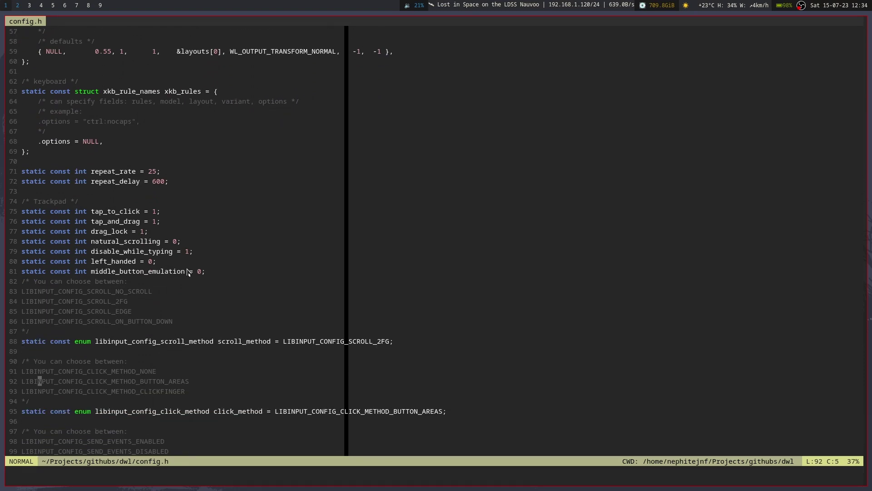
Review the acceleration profile and the MODKEY and MOD_CONTROL modifier definitions.
key("j")
key("j")
key("j")
key("j")
key("j")
key("j")
key("j")
key("j")
key("j")
key("j")
key("j")
key("j")
key("j")
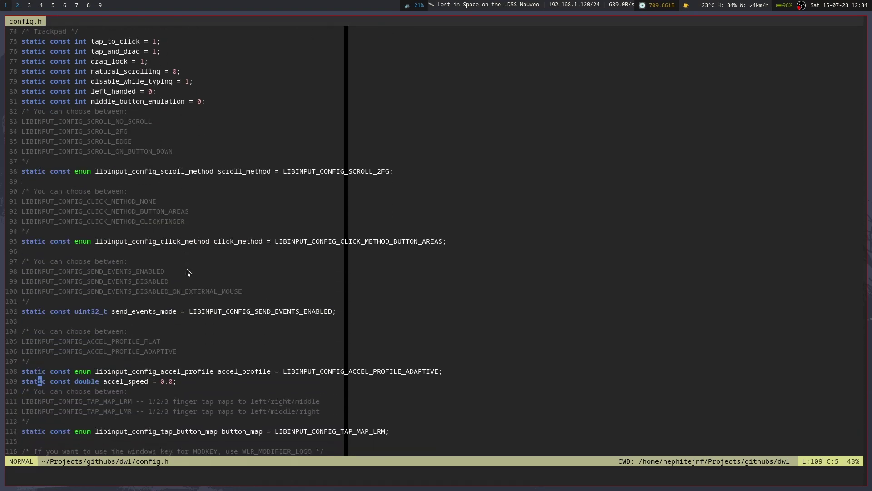
key("k")
key("k")
key("k")
key("k")
key("k")
key("k")
key("k")
key("k")
key("k")
key("k")
key("k")
key("k")
key("k")
key("k")
key("k")
key("k")
key("k")
key("k")
key("k")
key("k")
key("j")
key("j")
key("j")
key("j")
key("j")
key("j")
key("j")
key("j")
key("k")
key("j")
key("j")
key("j")
key("j")
key("j")
key("j")
key("j")
key("j")
key("j")
key("j")
key("j")
key("j")
key("j")
key("j")
key("j")
key("j")
key("j")
key("j")
key("j")
key("j")
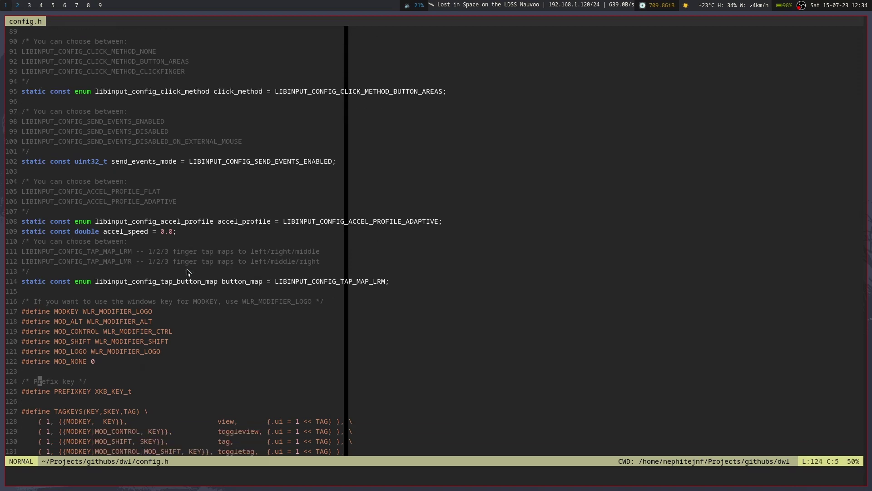
key("k")
key("k")
key("k")
key("k")
key("k")
key("k")
key("k")
key("k")
key("k")
key("k")
key("k")
key("j")
key("j")
key("j")
key("j")
key("j")
key("j")
key("k")
key("k")
key("k")
key("j")
key("j")
key("j")
key("j")
key("j")
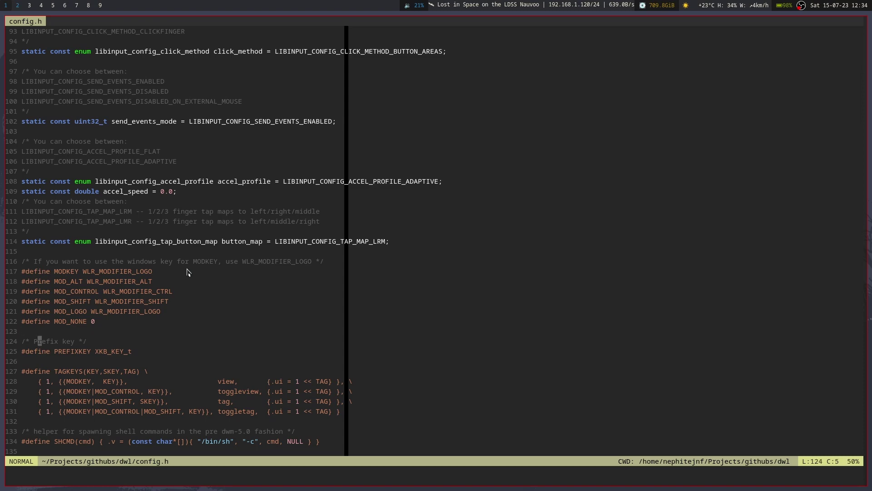
Go over the TAGKEYS, RUN, BROWSERKEYS and FMKEYS helper macros.
key("j")
key("j")
key("j")
key("j")
key("j")
key("j")
key("j")
key("j")
key("j")
key("k")
key("k")
key("k")
key("k")
key("k")
key("k")
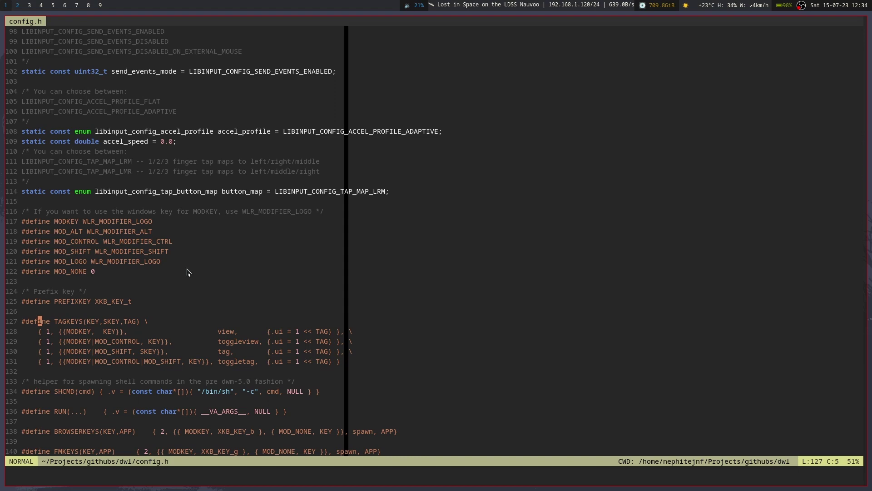
key("j")
key("j")
key("j")
key("j")
key("j")
key("j")
key("j")
key("j")
key("j")
key("j")
key("j")
key("j")
key("j")
key("j")
key("j")
key("j")
key("j")
key("j")
key("j")
key("j")
key("j")
key("j")
key("j")
key("j")
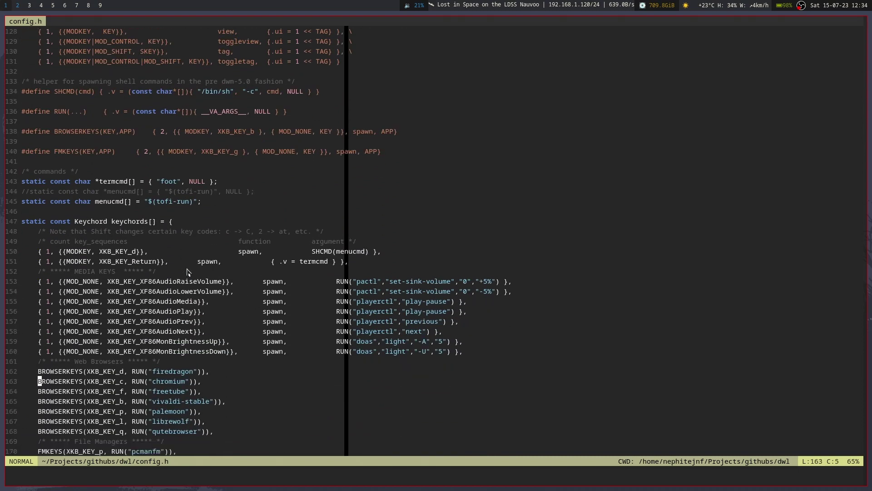
key("j")
key("j")
key("j")
key("j")
key("j")
key("j")
key("j")
key("j")
key("j")
key("j")
key("ctrl+e")
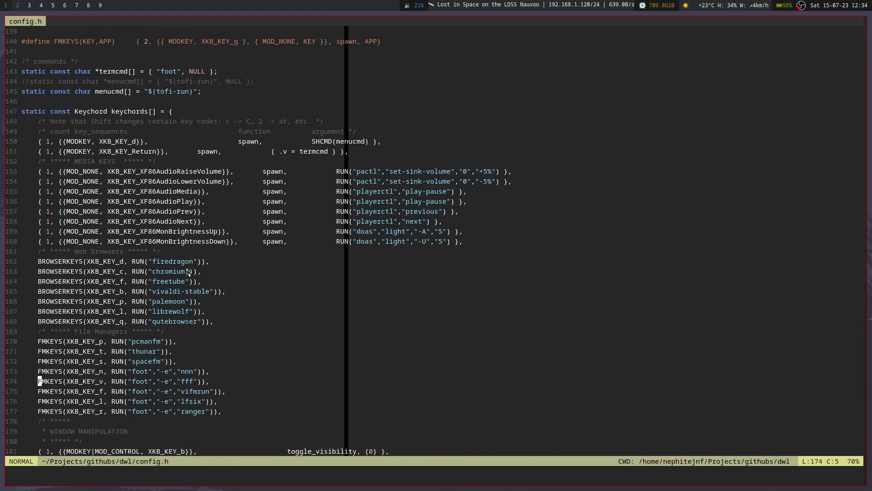
key("k")
key("k")
key("k")
key("k")
key("k")
key("k")
key("k")
key("k")
key("k")
key("k")
key("k")
key("k")
key("k")
key("k")
key("k")
key("k")
key("k")
key("k")
key("k")
key("k")
key("j")
key("j")
key("k")
key("j")
key("j")
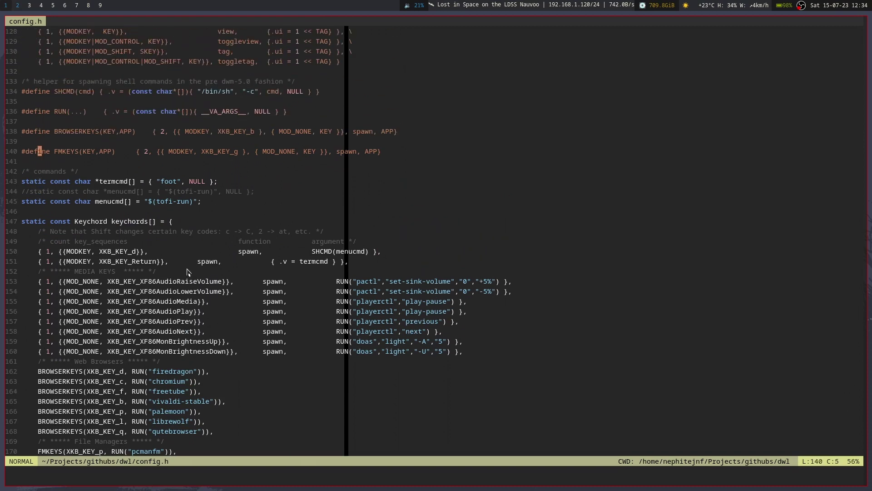
key("k")
key("k")
key("k")
key("k")
key("j")
key("j")
key("j")
key("j")
key("j")
key("j")
key("j")
key("j")
key("j")
key("j")
Review the terminal command, the tofi-run menu command and their key bindings.
key("k")
key("j")
key("j")
key("j")
key("j")
key("j")
key("j")
key("k")
key("j")
key("k")
Inspect the media key bindings, settling on the volume raise binding.
key("j")
key("j")
key("j")
key("k")
key("k")
key("k")
key("k")
key("k")
key("k")
key("k")
key("k")
key("j")
key("j")
key("j")
key("j")
key("j")
key("j")
key("j")
key("j")
key("j")
key("j")
key("j")
key("j")
key("j")
key("j")
key("k")
key("k")
key("k")
key("k")
key("k")
key("k")
key("k")
key("k")
key("j")
key("j")
key("j")
key("j")
key("j")
key("j")
key("j")
key("j")
key("k")
key("k")
key("k")
key("k")
key("k")
key("k")
key("k")
key("k")
key("j")
key("l")
key("j")
key("l")
key("j")
key("j")
key("j")
key("j")
key("k")
key("k")
key("k")
key("k")
key("j")
key("j")
Inspect the FMKEYS macro definition, from its XKB_KEY_g key to MOD_NONE.
key("w")
key("w")
key("w")
key("l")
key("l")
key("l")
key("l")
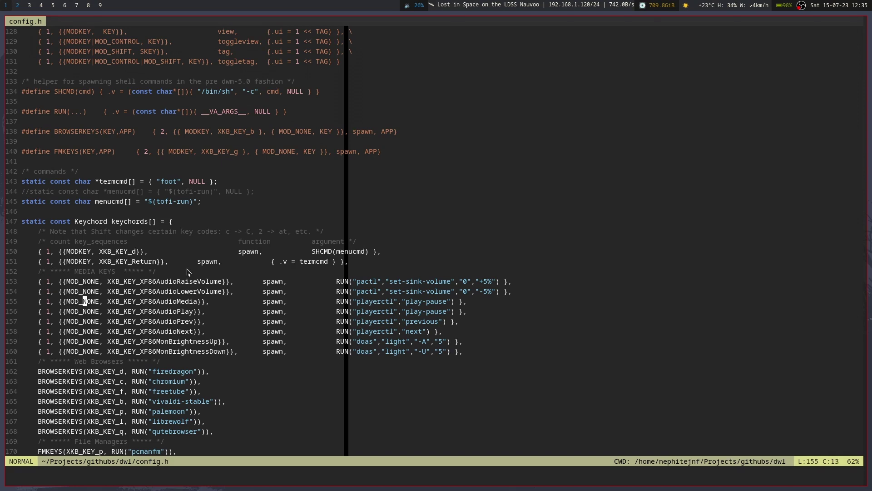
key("k")
key("k")
key("k")
key("k")
key("k")
key("k")
key("k")
key("k")
key("k")
key("k")
key("k")
key("k")
key("k")
key("k")
key("k")
key("l")
key("l")
key("l")
key("l")
key("l")
key("l")
key("l")
key("l")
key("e")
key("e")
key("e")
key("e")
key("e")
key("e")
key("e")
key("l")
key("l")
key("l")
key("l")
key("l")
key("l")
key("l")
key("l")
key("l")
key("l")
key("l")
key("l")
key("l")
key("l")
key("l")
key("l")
key("l")
Go 16 lines down to the media play binding, then through the firedragon, chromium and freetube browser bindings.
key("1")
key("6")
key("j")
key("b")
key("b")
key("b")
key("b")
key("b")
key("j")
key("j")
key("j")
key("j")
key("j")
key("j")
key("percent")
key("h")
key("h")
key("h")
key("h")
key("h")
key("b")
key("b")
key("b")
key("h")
key("h")
key("h")
key("j")
key("j")
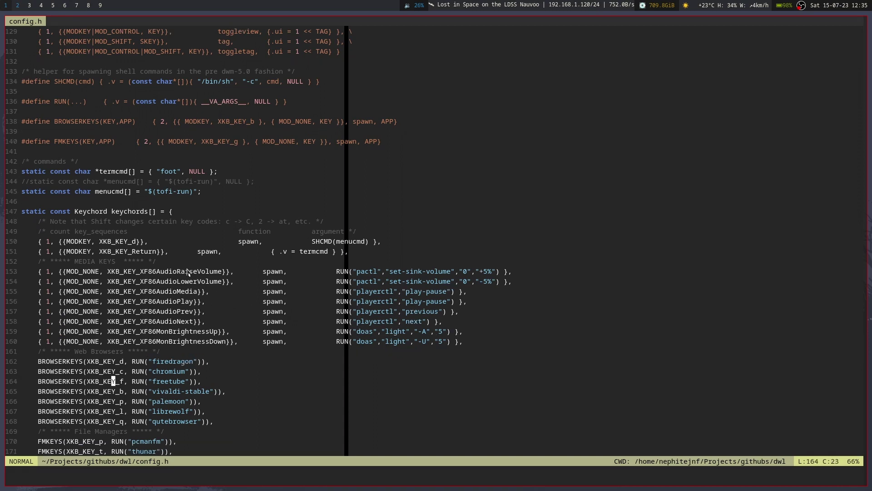
key("k")
Review the FMKEYS entries for pcmanfm, thunar, spacefm and the nnn, fff, vifmrun, lfsix, ranger terminal managers.
key("j")
key("j")
key("j")
key("j")
key("j")
key("j")
key("j")
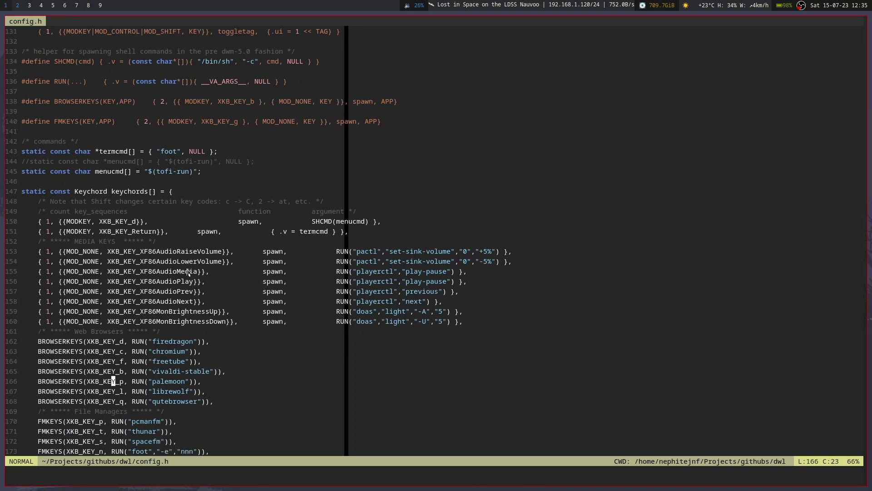
key("j")
key("j")
key("j")
key("j")
key("j")
key("j")
key("k")
key("k")
key("k")
key("k")
key("h")
key("h")
key("h")
key("h")
key("j")
key("k")
key("k")
key("k")
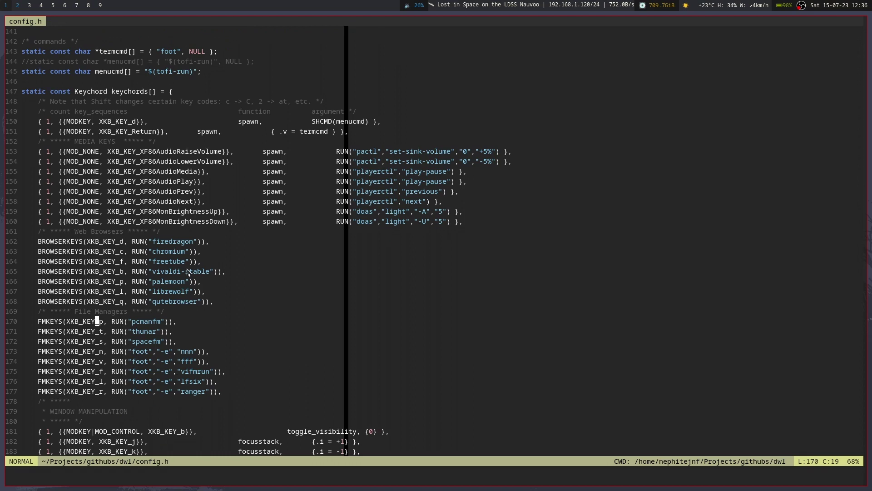
Move past the fff binding through the gap, window manipulation, layout cycling and killclient bindings.
key("j")
key("j")
key("j")
key("j")
key("j")
key("j")
key("j")
key("j")
key("j")
key("j")
key("j")
key("j")
key("j")
key("j")
key("j")
key("j")
key("j")
key("j")
key("j")
key("j")
key("j")
key("j")
key("j")
key("j")
key("j")
key("j")
key("j")
key("j")
key("j")
key("j")
key("j")
key("j")
key("j")
key("j")
key("j")
key("j")
key("j")
key("j")
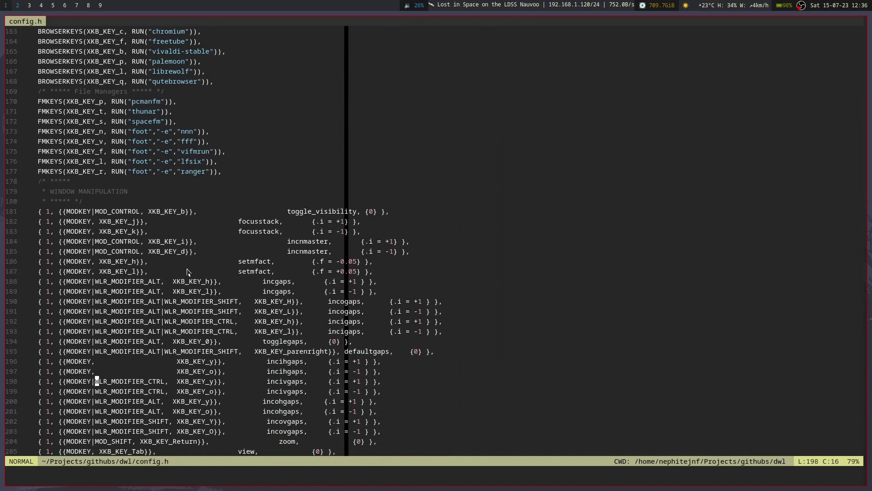
key("k")
key("k")
key("k")
key("k")
key("k")
key("k")
key("k")
key("k")
key("k")
key("k")
key("k")
key("k")
key("k")
key("k")
key("k")
key("k")
key("k")
key("j")
key("j")
key("j")
key("j")
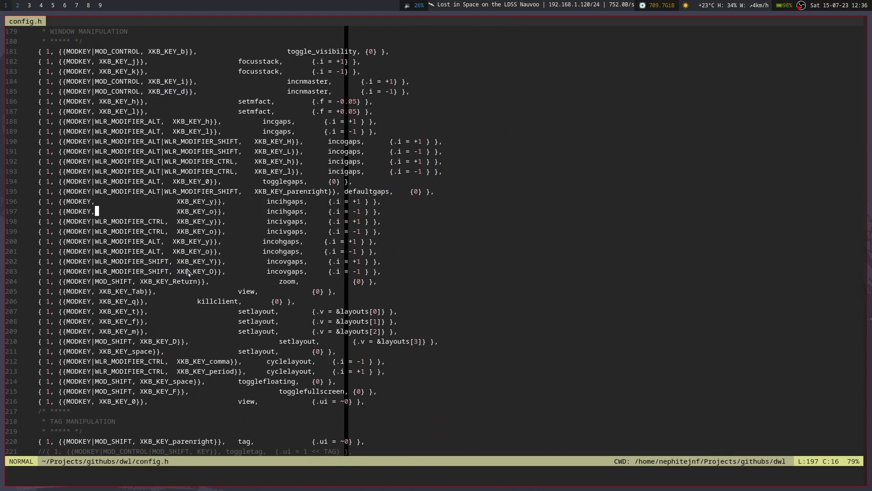
key("j")
key("j")
key("j")
key("j")
key("j")
key("j")
key("j")
key("j")
key("j")
key("j")
key("j")
key("j")
key("j")
key("j")
key("j")
key("j")
key("k")
key("k")
key("k")
key("k")
key("k")
key("k")
key("k")
Review the TAGKEYS entries and mouse button bindings, including BTN_LEFT, then the floating and fullscreen toggles.
key("j")
key("j")
key("j")
key("j")
key("j")
key("j")
key("j")
key("j")
key("j")
key("j")
key("j")
key("j")
key("j")
key("j")
key("j")
key("j")
key("j")
key("j")
key("j")
key("j")
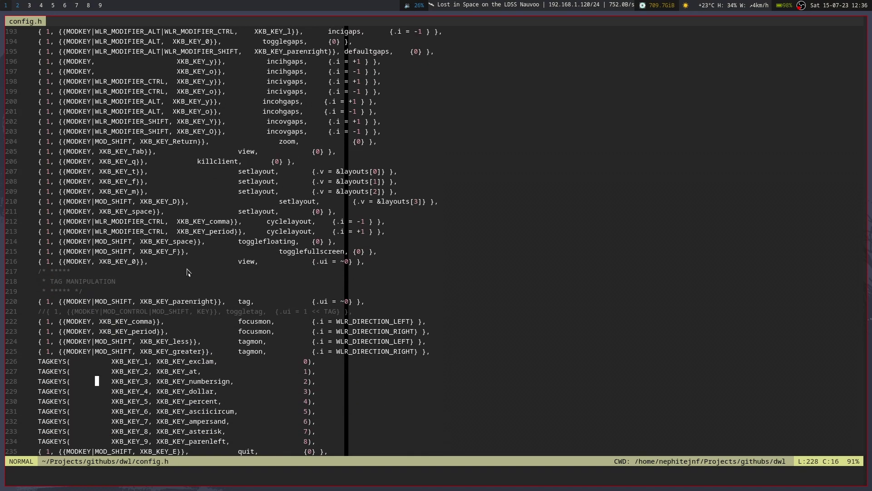
key("j")
key("j")
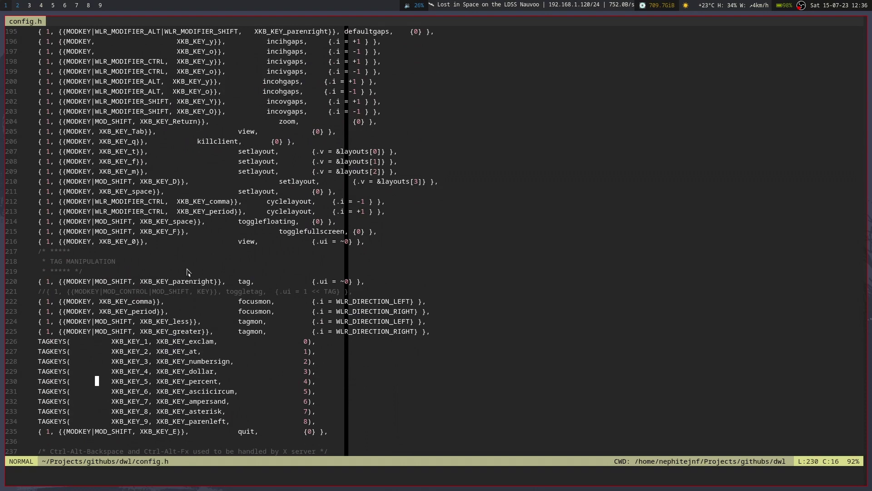
key("j")
key("j")
key("j")
key("j")
key("j")
key("j")
key("j")
key("j")
key("j")
key("j")
key("j")
key("j")
key("j")
key("j")
key("j")
key("j")
key("j")
key("j")
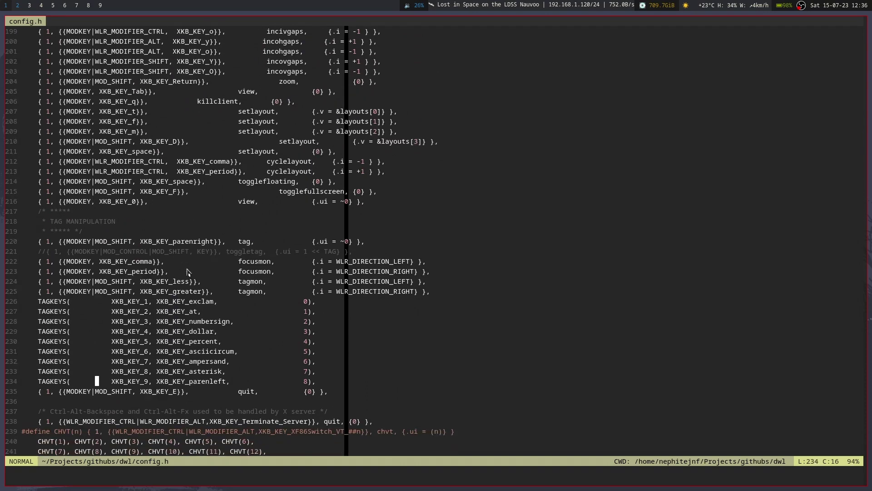
key("k")
key("k")
key("k")
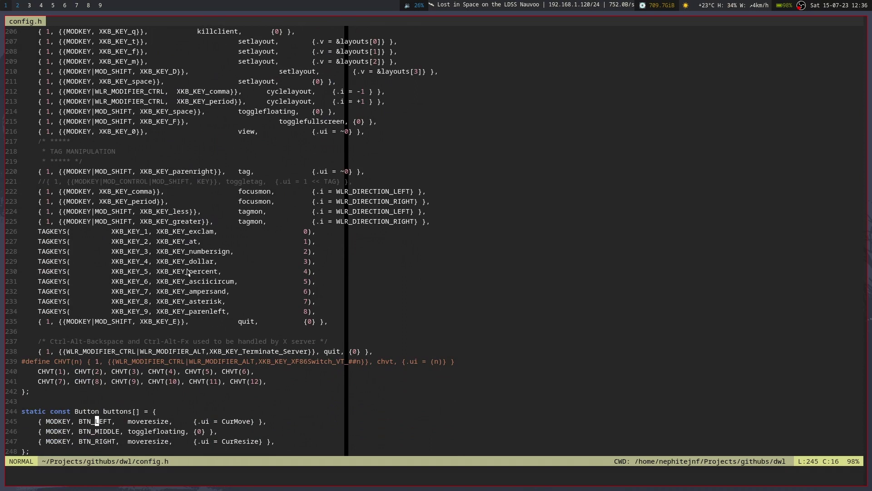
key("k")
key("k")
key("k")
key("k")
key("k")
key("k")
key("k")
key("k")
key("k")
key("k")
key("k")
key("k")
key("k")
key("k")
key("k")
key("k")
key("k")
key("k")
key("k")
key("k")
Revisit the view-all-tags and layout cycling bindings, jump to config.h's top, and switch to GitHub's dwl repository.
key("k")
key("k")
key("k")
key("k")
key("k")
key("j")
key("j")
key("j")
key("j")
key("j")
key("j")
key("k")
key("k")
key("k")
key("k")
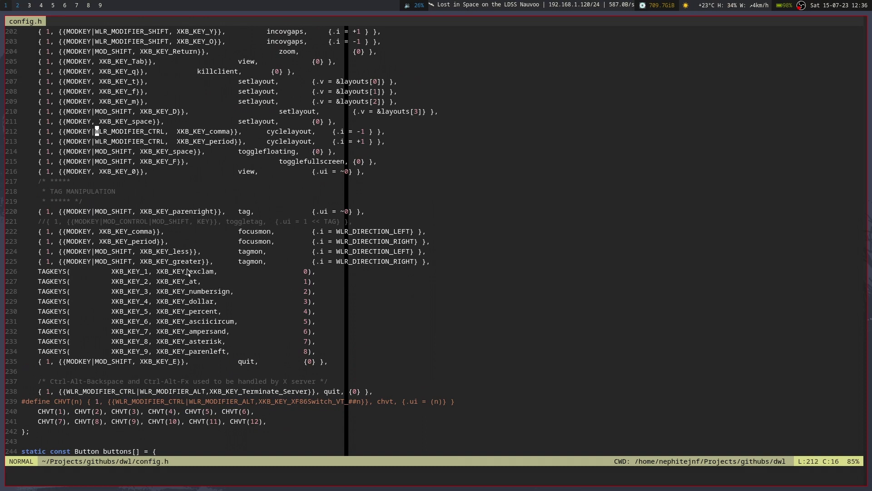
key("k")
key("k")
key("j")
key("j")
key("j")
key("k")
key("g")
key("g")
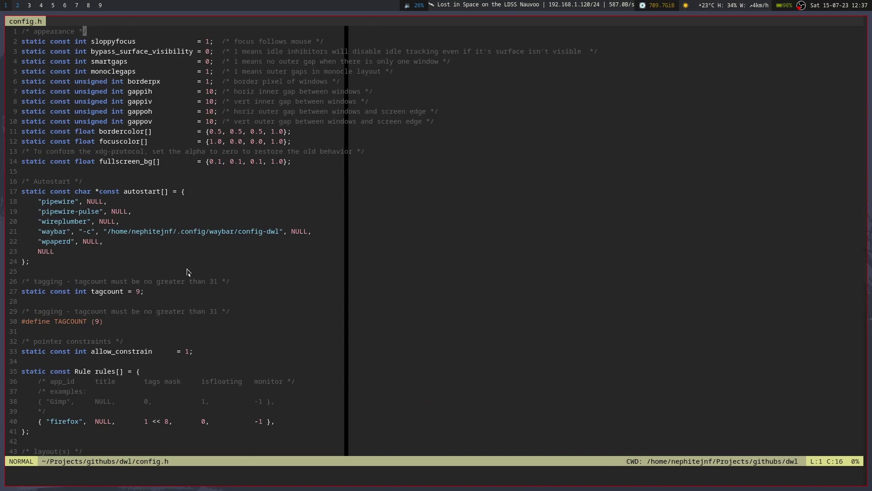
key("super+j")
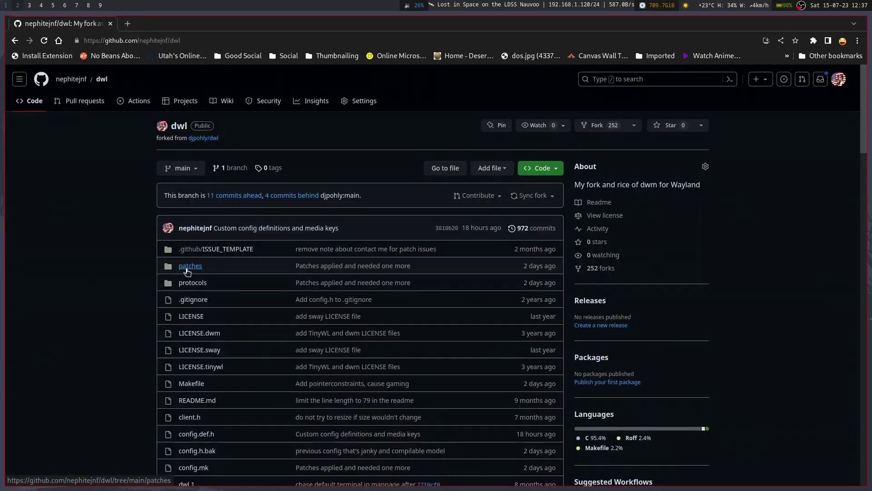
Open the fork's config.def.h and highlight its BROWSERKEYS and FMKEYS macro lines 132–134.
left_click(197, 436)
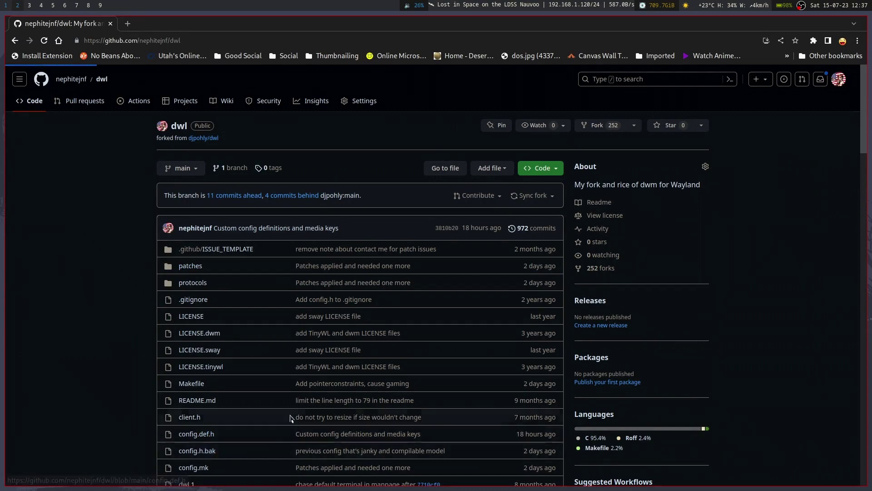
scroll(410, 295, "down", 12)
scroll(409, 295, "up", 4)
scroll(409, 296, "down", 5)
scroll(410, 296, "down", 5)
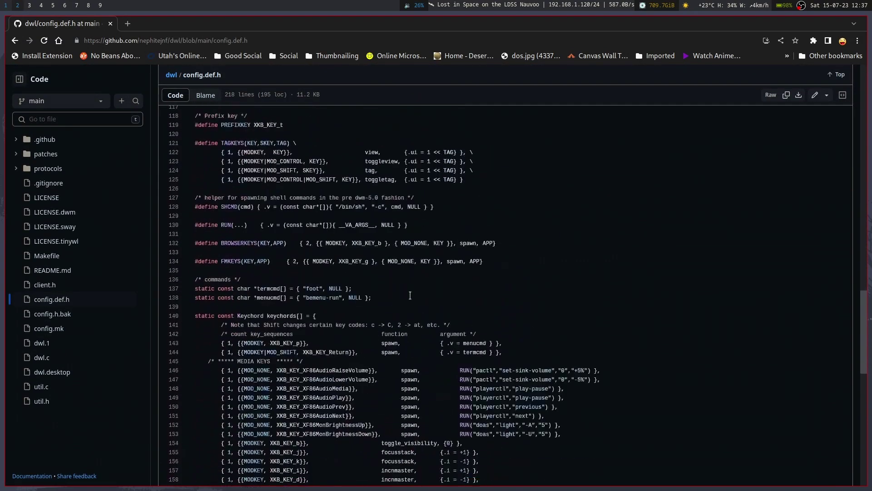
scroll(272, 356, "up", 1)
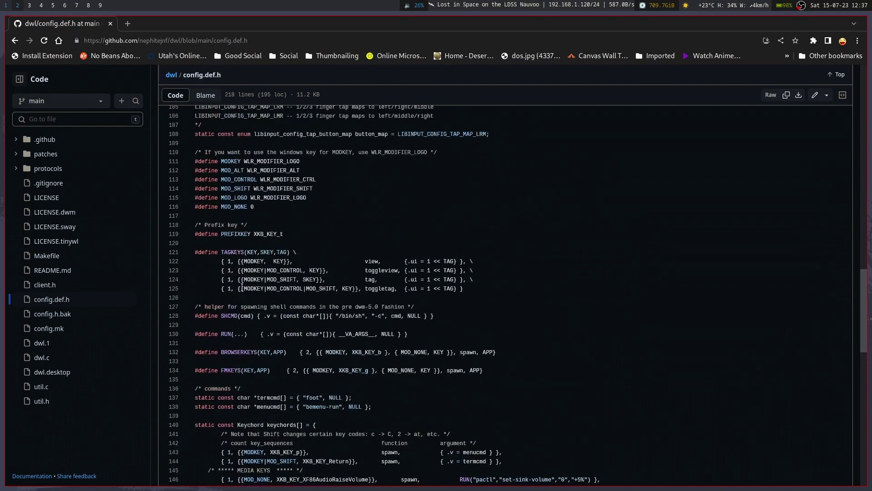
left_click_drag(495, 374, 203, 353)
left_click(362, 352)
Reselect the BROWSERKEYS and FMKEYS definitions in config.def.h, then clear the selection.
left_click(498, 375)
left_click_drag(498, 376, 194, 350)
scroll(194, 350, "down", 3)
left_click(399, 250)
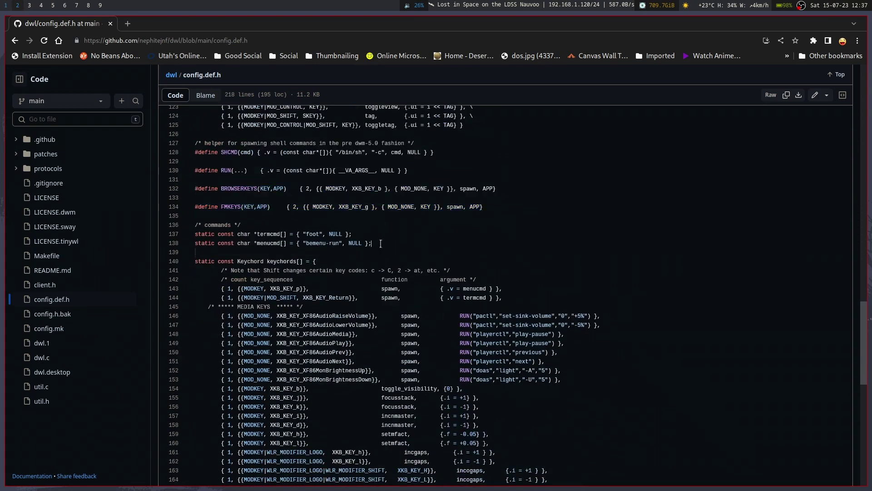
Highlight the terminal and menu command lines 137–138, then look up incnmaster near the file's end.
left_click_drag(371, 244, 192, 238)
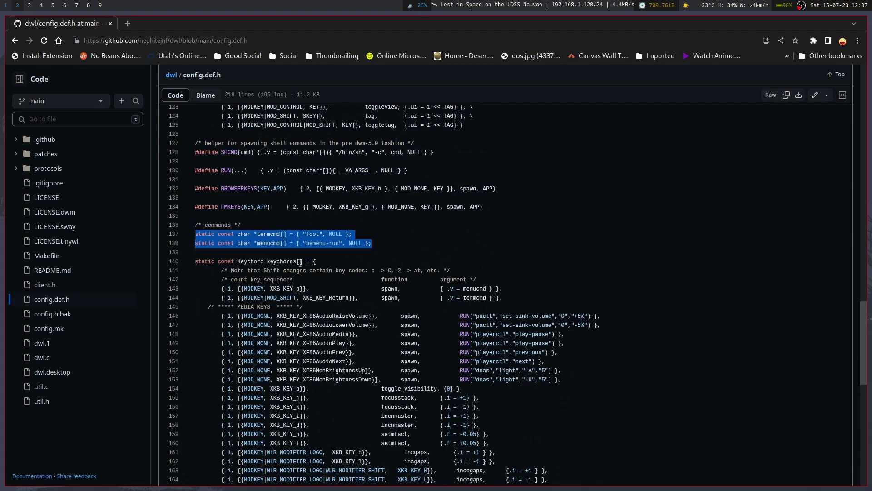
scroll(351, 265, "down", 3)
left_click(397, 265)
scroll(351, 265, "down", 5)
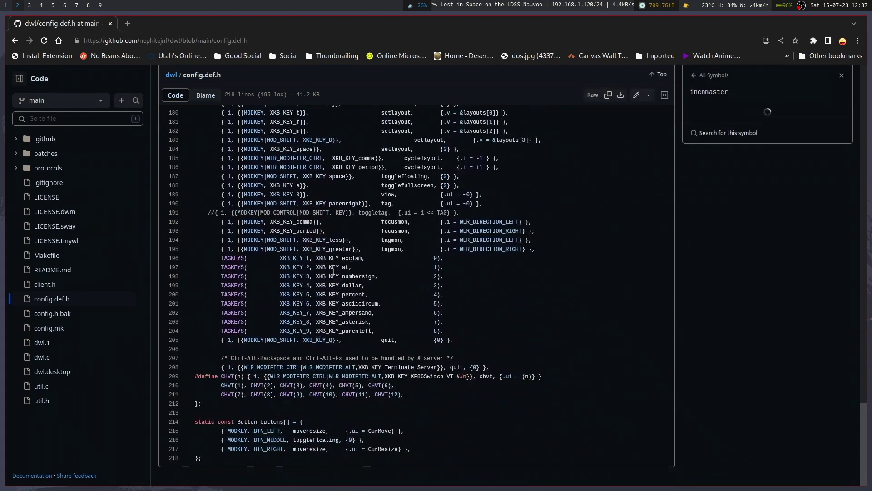